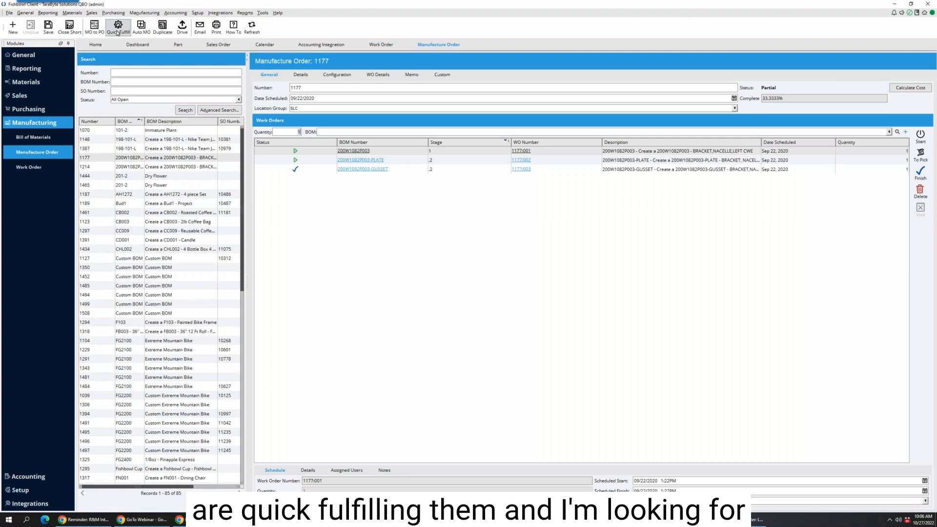
- Quick-fulfill manufacture order 1177, finishing its plate and left bracket work orders with the default settings
{"action": "left_click", "coordinate": [118, 28]}
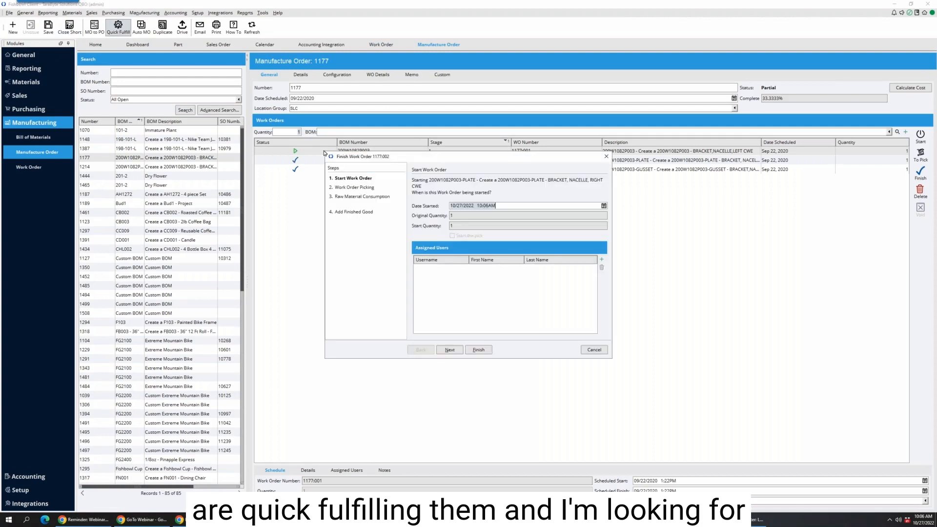
{"action": "left_click", "coordinate": [450, 349]}
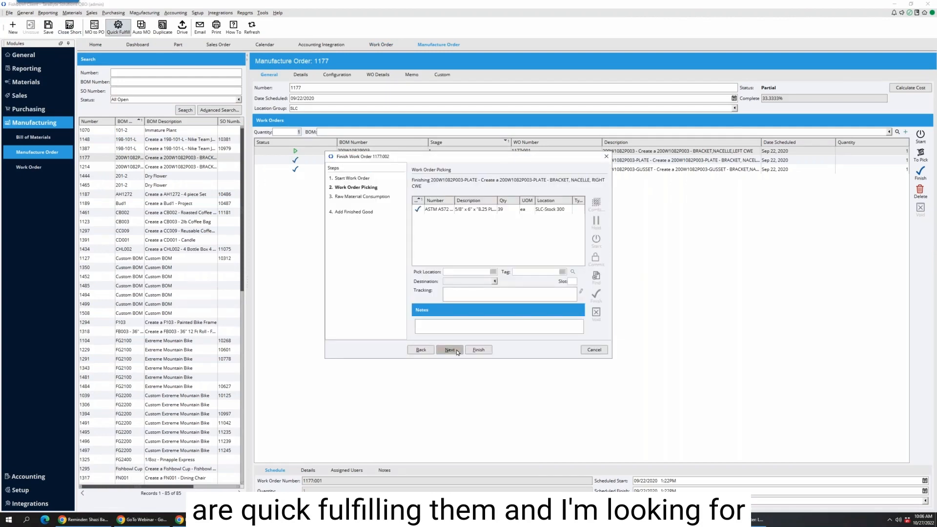
{"action": "left_click", "coordinate": [450, 350]}
{"action": "left_click", "coordinate": [450, 350]}
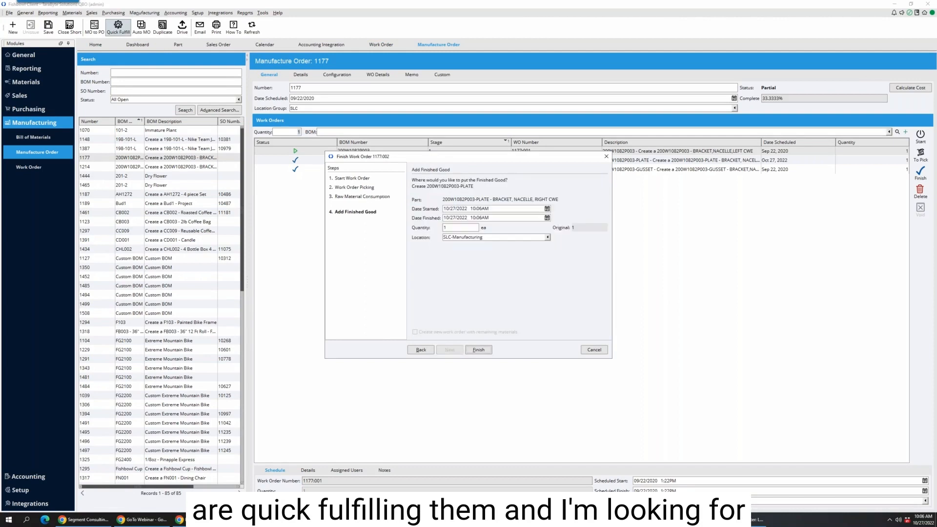
{"action": "left_click", "coordinate": [478, 350]}
{"action": "left_click", "coordinate": [449, 350]}
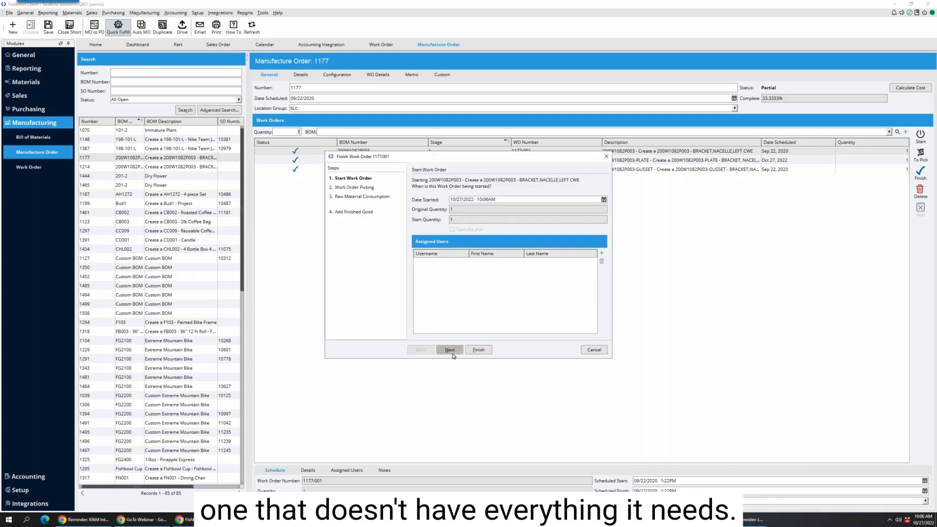
{"action": "left_click", "coordinate": [478, 350]}
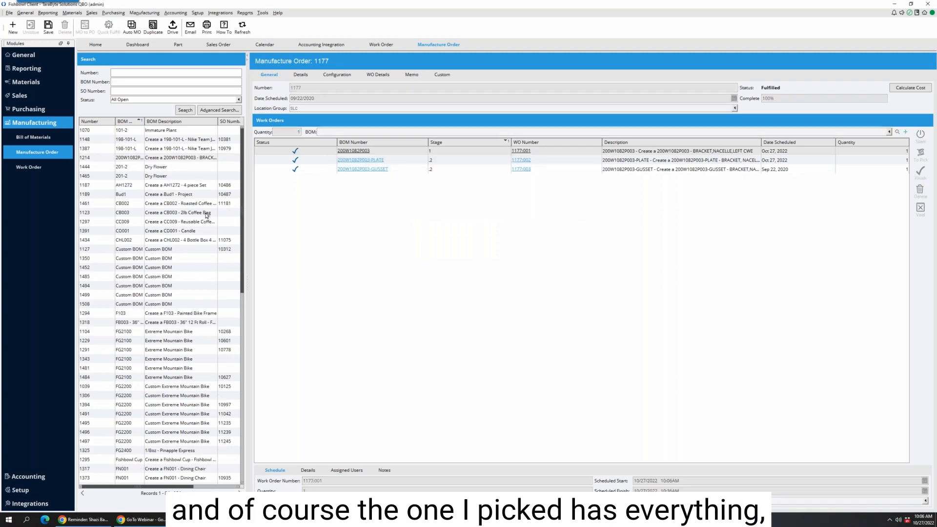
- Open manufacture order 1452 and quick-fulfill its disassembly work order, consuming a BOM quantity of 25 despite the incomplete pick
{"action": "left_click", "coordinate": [143, 267]}
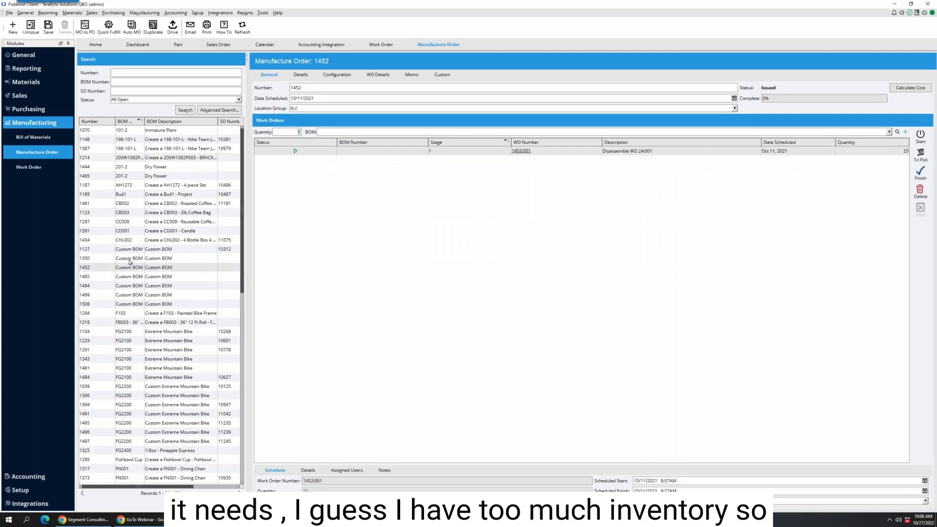
{"action": "left_click", "coordinate": [109, 27]}
{"action": "left_click", "coordinate": [448, 350]}
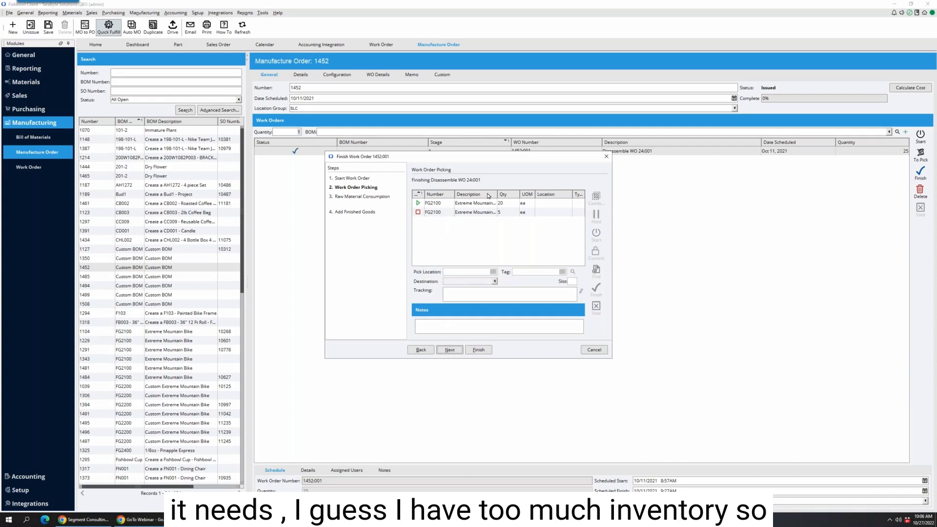
{"action": "left_click_drag", "start_coordinate": [497, 194], "coordinate": [516, 193]}
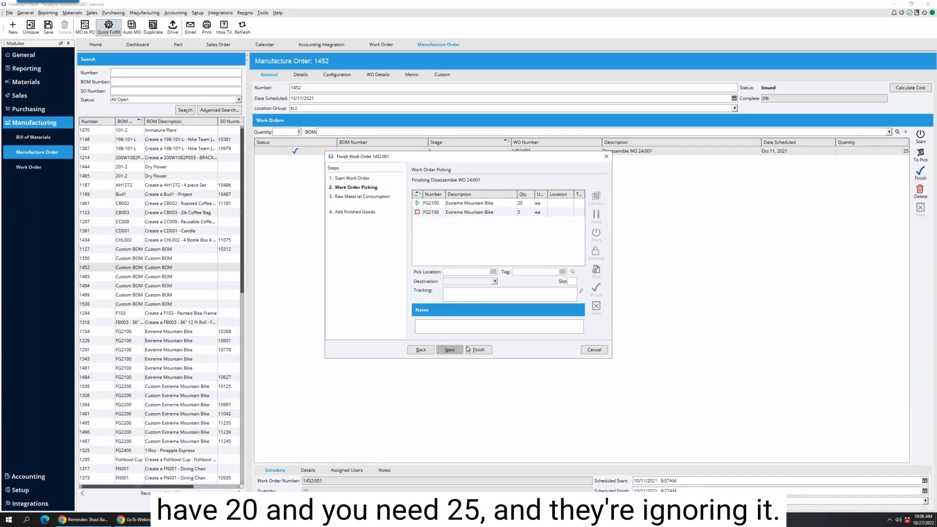
{"action": "left_click", "coordinate": [449, 350]}
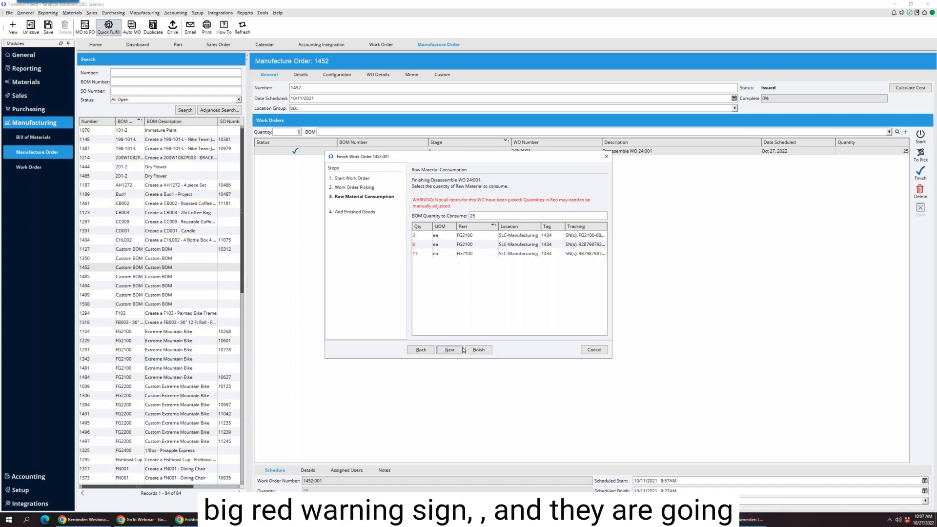
{"action": "left_click", "coordinate": [477, 350]}
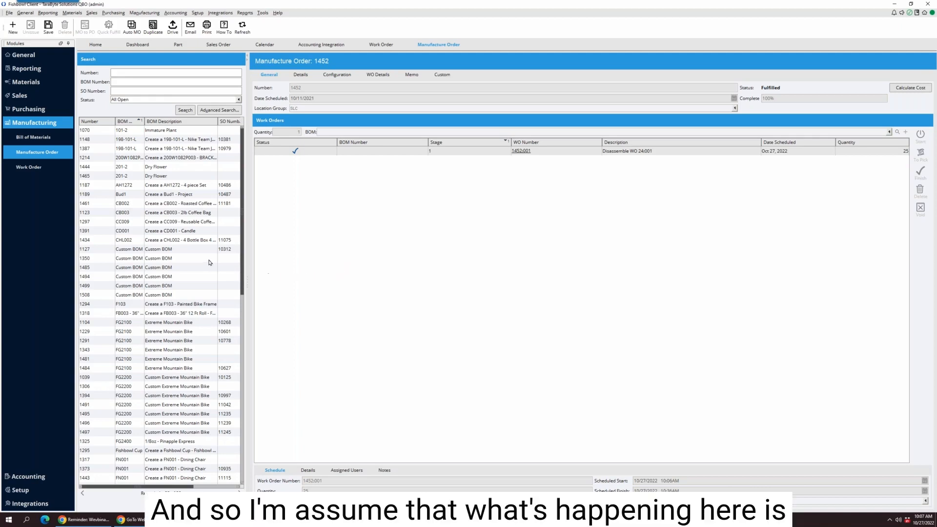
- Open manufacture order 1104 for the Extreme Mountain Bike to view its work orders
{"action": "double_click", "coordinate": [168, 322]}
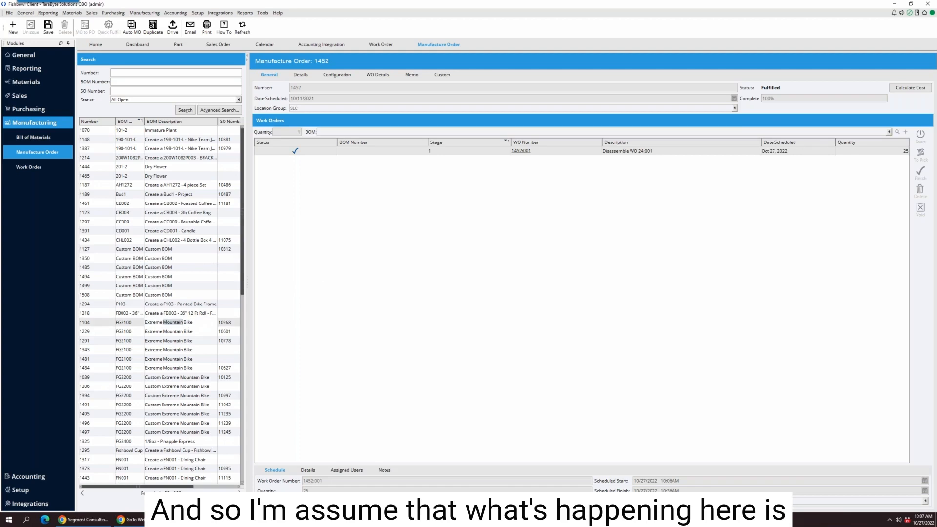
{"action": "left_click", "coordinate": [104, 324]}
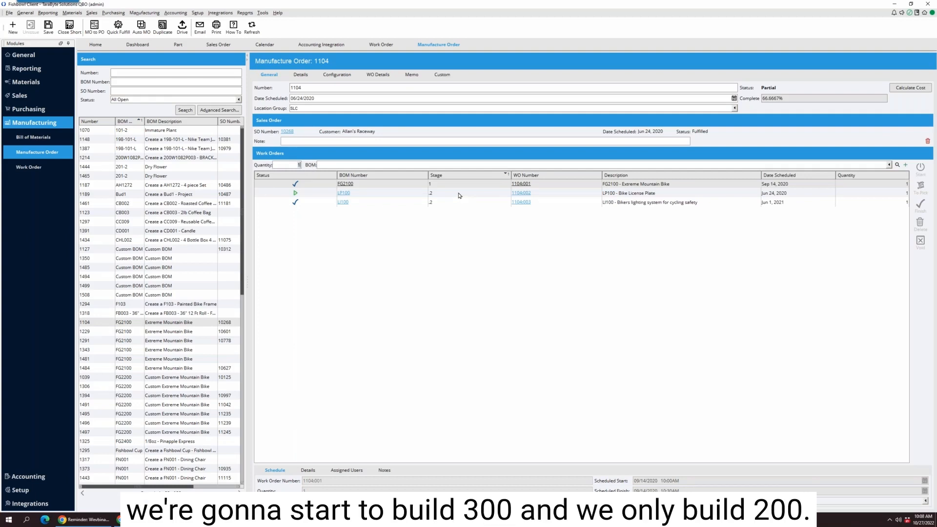
- Create a new manufacture order and begin adding a custom work order with the description Custom BOM
{"action": "left_click", "coordinate": [12, 27]}
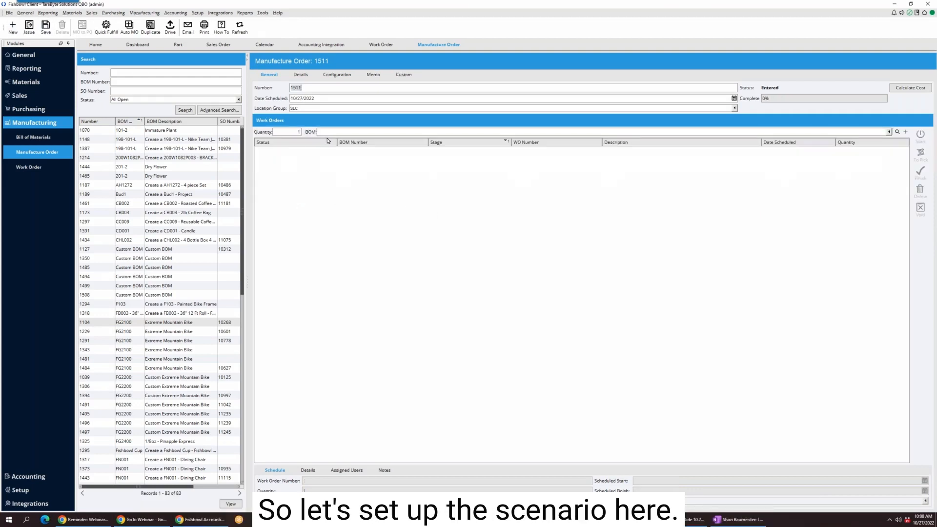
{"action": "left_click", "coordinate": [329, 131]}
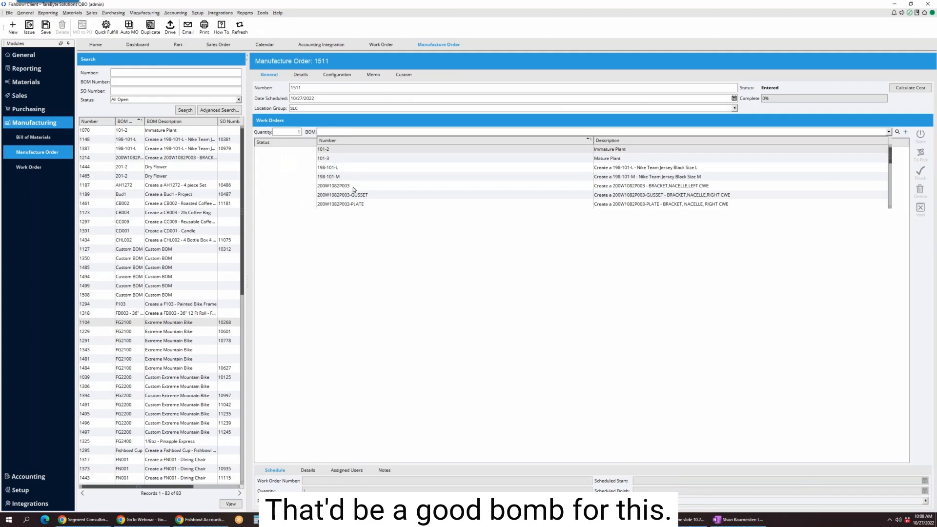
{"action": "left_click_drag", "start_coordinate": [890, 161], "coordinate": [891, 176]}
{"action": "left_click", "coordinate": [345, 108]}
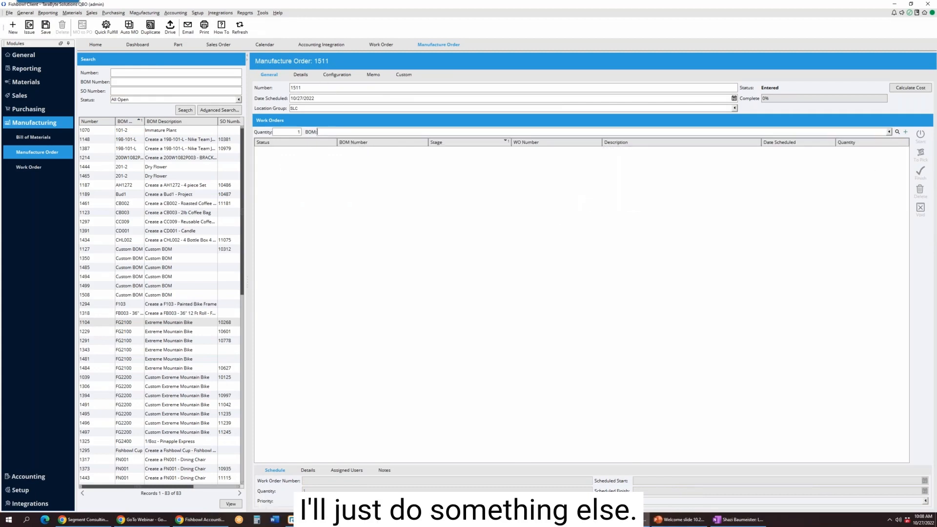
{"action": "left_click", "coordinate": [905, 132]}
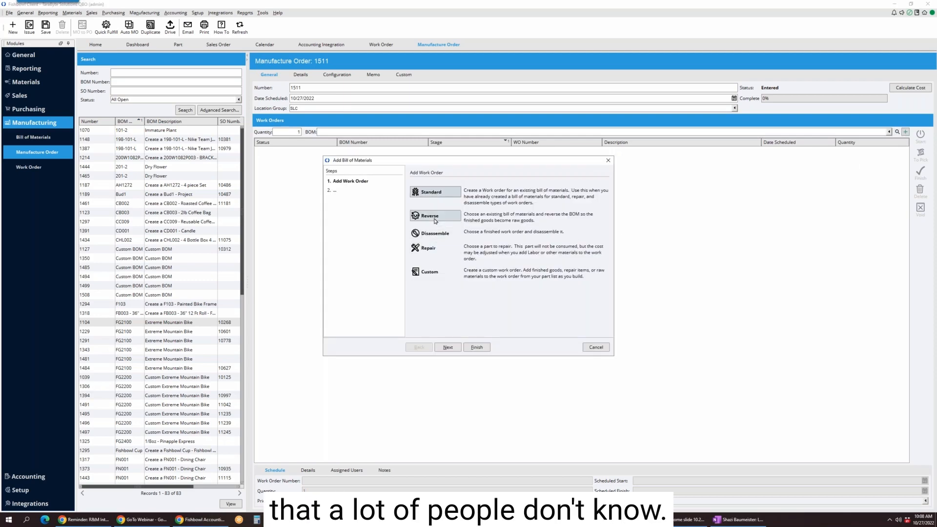
{"action": "left_click", "coordinate": [432, 273]}
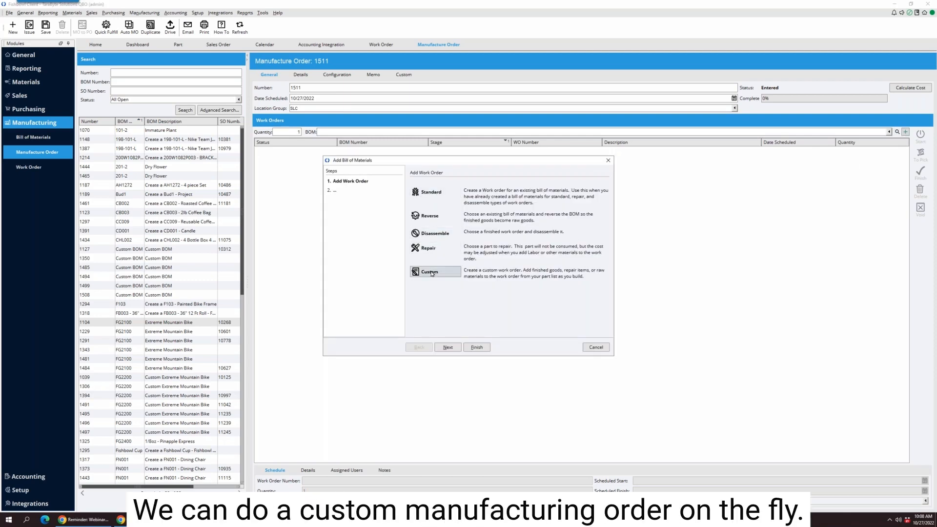
{"action": "left_click", "coordinate": [450, 348]}
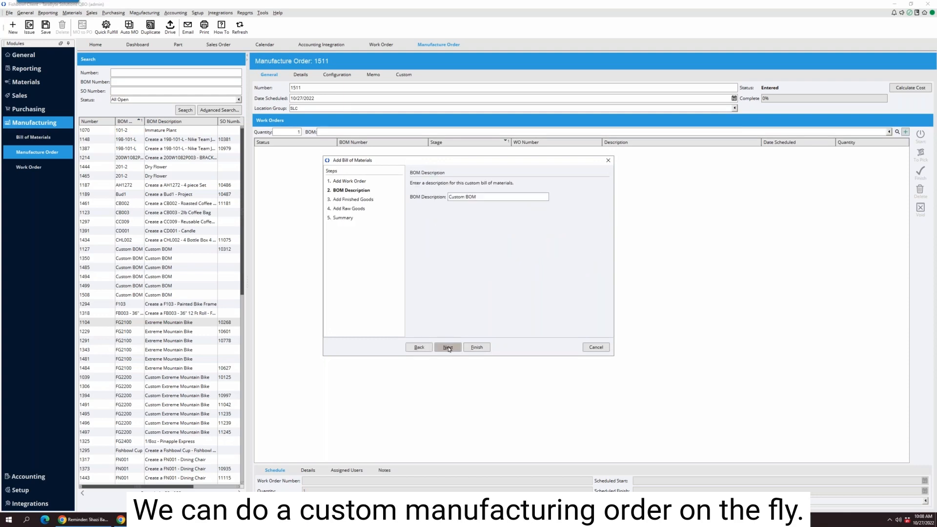
{"action": "left_click", "coordinate": [448, 348]}
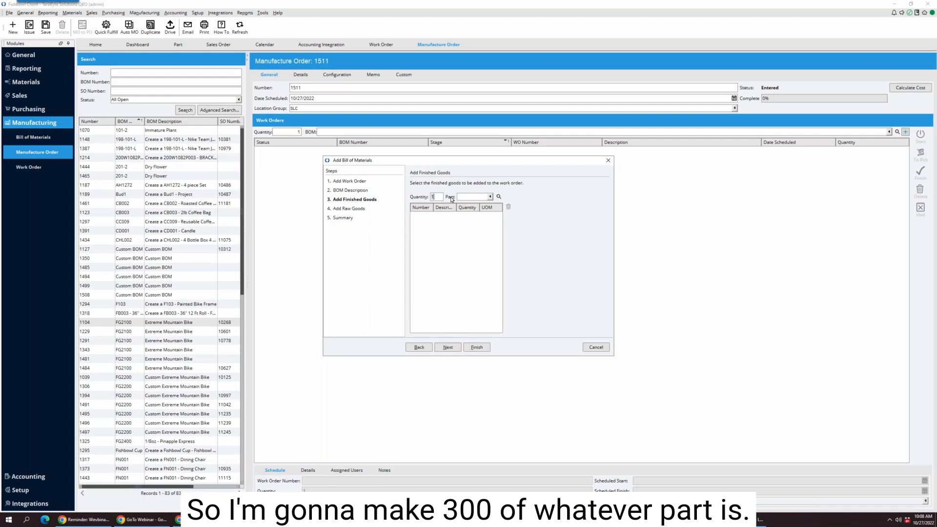
- Add 300 of part B001 as the finished good of the custom work order
{"action": "type", "text": "300"}
{"action": "left_click", "coordinate": [472, 196]}
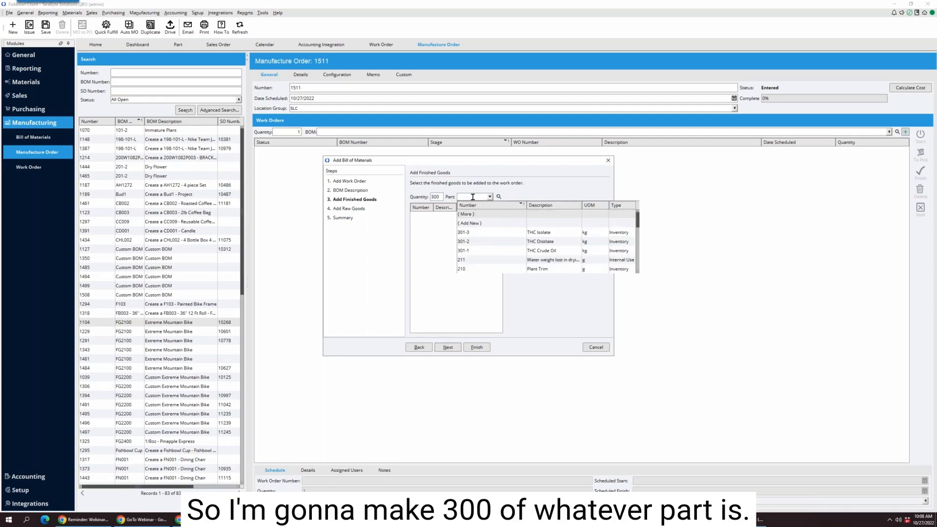
{"action": "type", "text": "b"}
{"action": "left_click", "coordinate": [469, 244]}
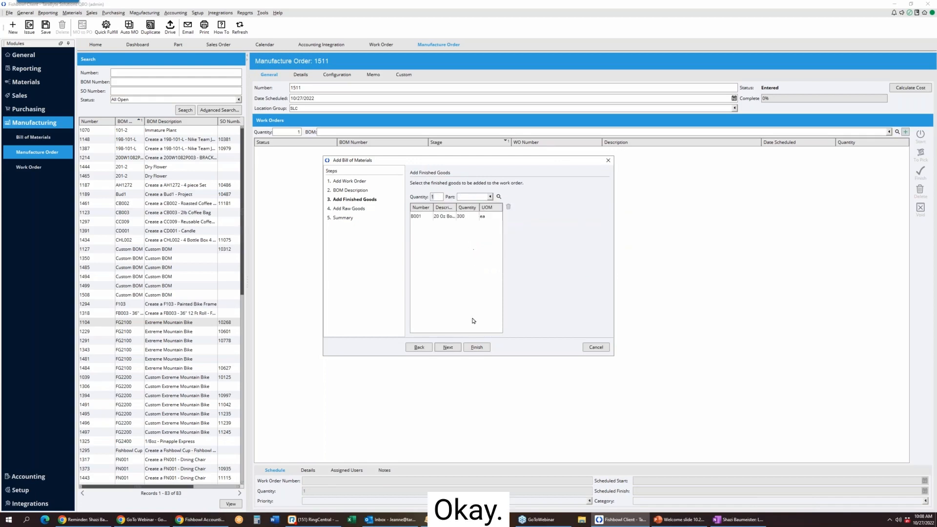
- Add 300 g of part 211 and one MC9300 as raw goods, and complete the custom work order
{"action": "left_click", "coordinate": [448, 347]}
{"action": "type", "text": "300"}
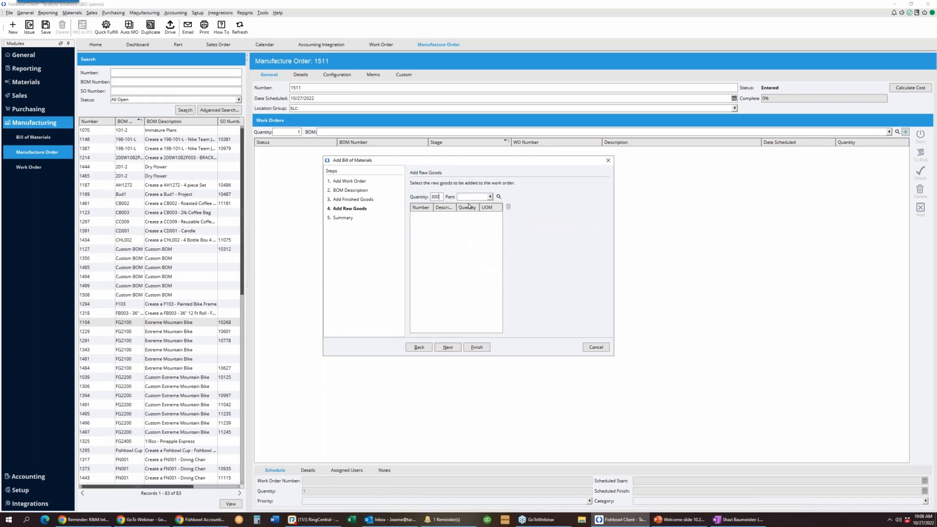
{"action": "left_click", "coordinate": [466, 197]}
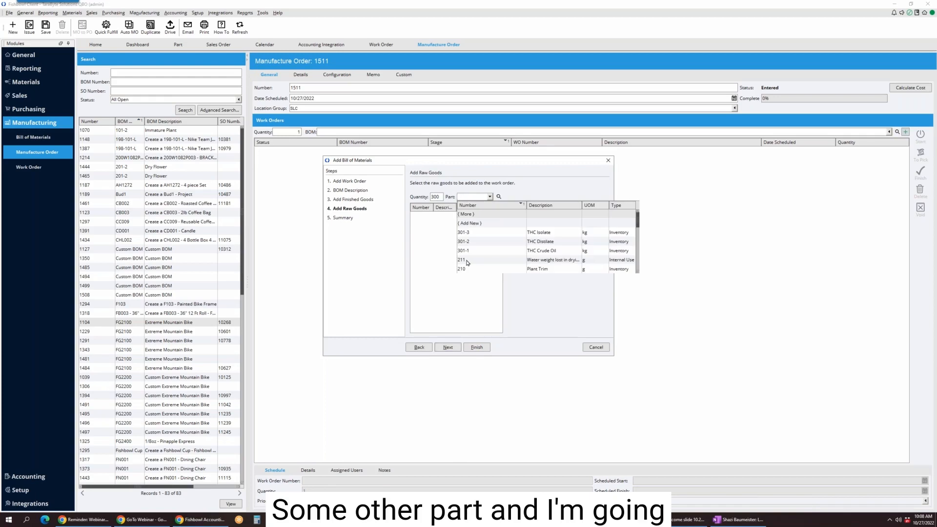
{"action": "left_click", "coordinate": [466, 261]}
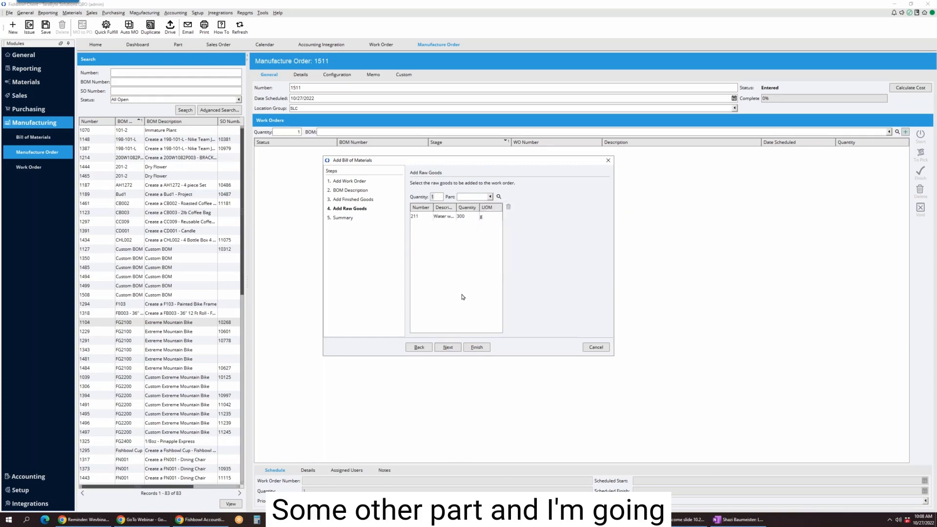
{"action": "left_click", "coordinate": [469, 196]}
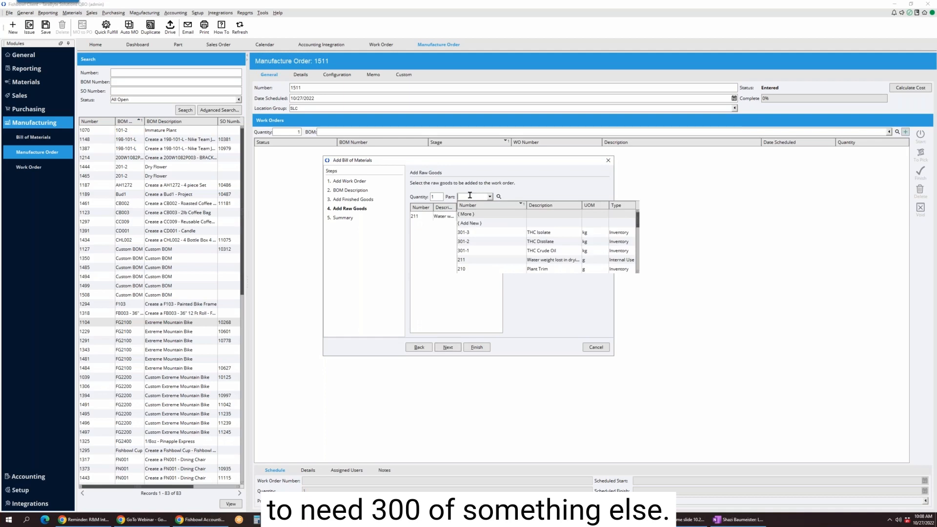
{"action": "type", "text": "300"}
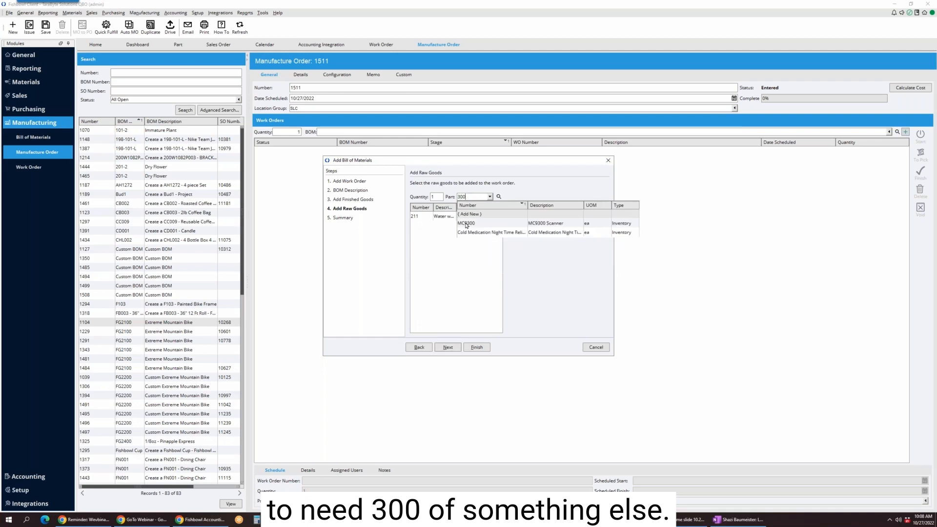
{"action": "left_click", "coordinate": [466, 224]}
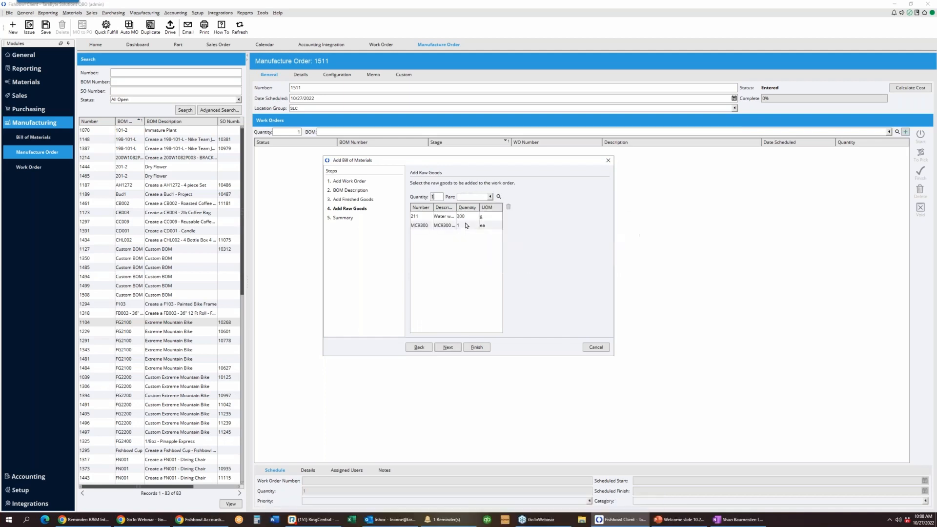
{"action": "left_click", "coordinate": [449, 349]}
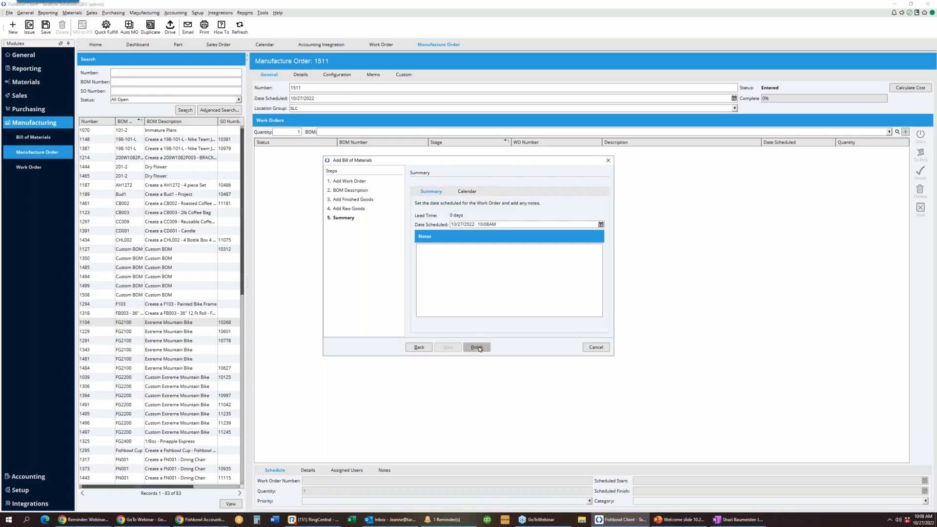
{"action": "left_click", "coordinate": [477, 347]}
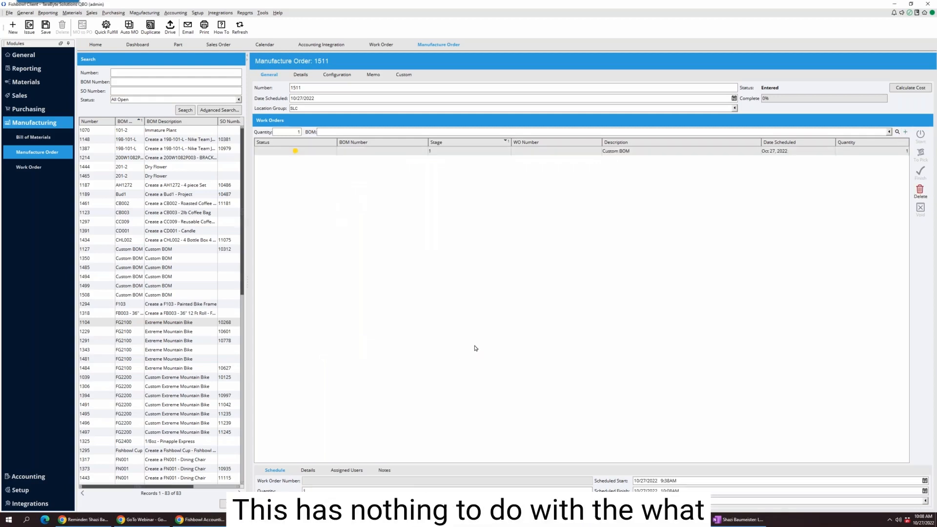
{"action": "left_click", "coordinate": [29, 29]}
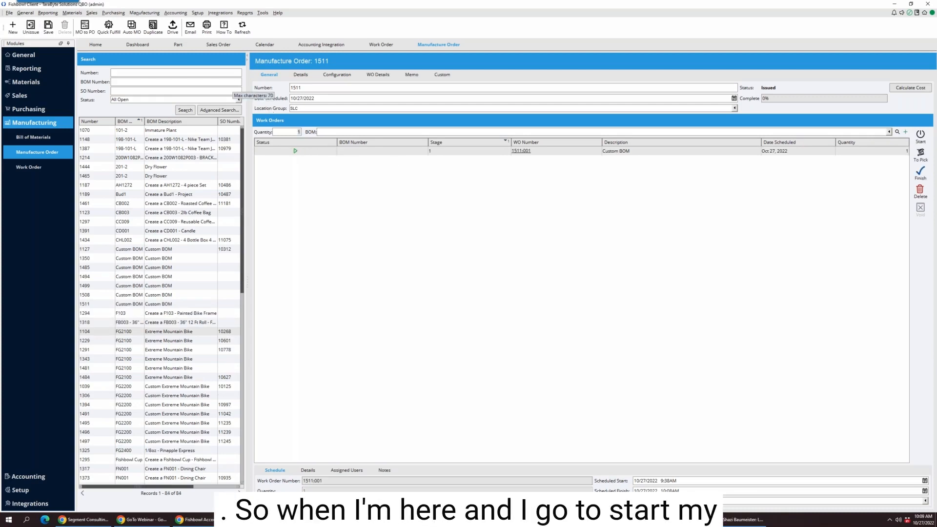
{"action": "left_click", "coordinate": [108, 27]}
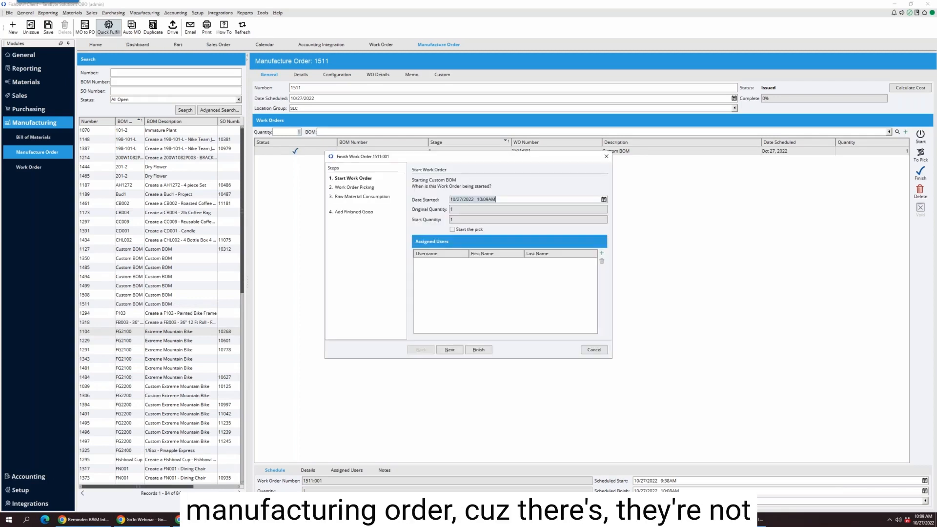
{"action": "left_click", "coordinate": [446, 350]}
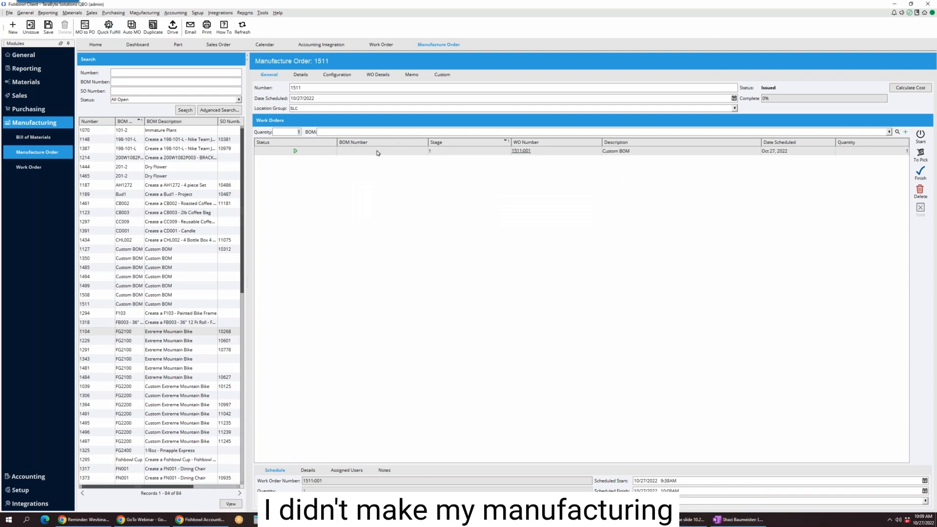
{"action": "left_click", "coordinate": [30, 26]}
- Set the Custom BOM work order's quantity to 300 and issue the manufacture order
{"action": "left_click", "coordinate": [467, 152]}
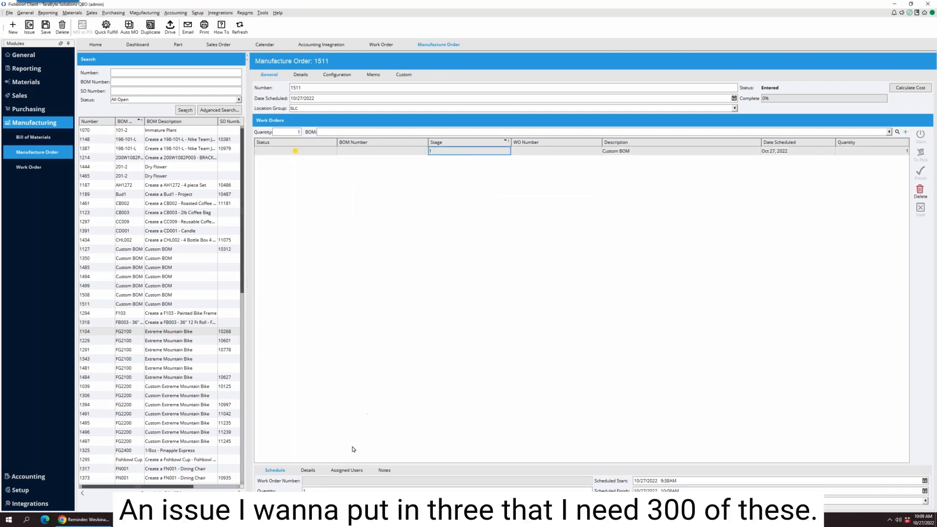
{"action": "left_click", "coordinate": [323, 490]}
{"action": "type", "text": "300"}
{"action": "left_click", "coordinate": [30, 27]}
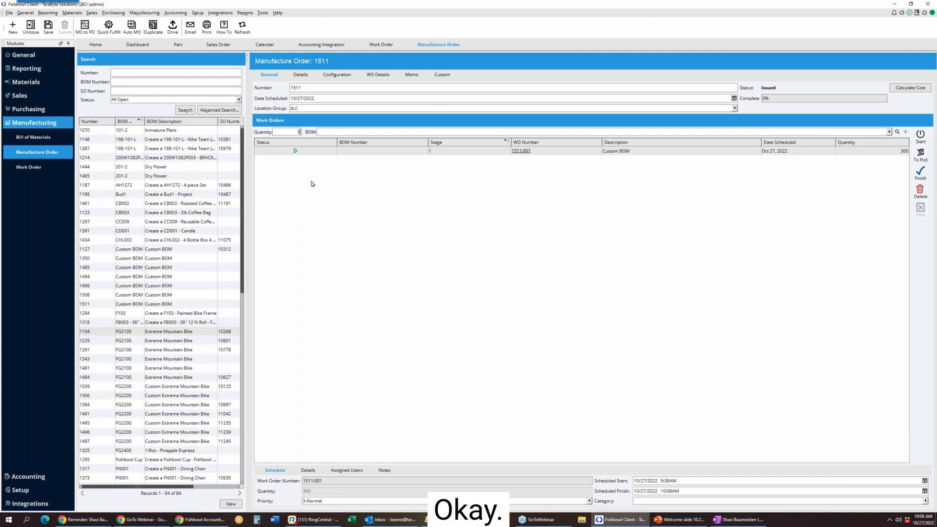
- Try to quick-fulfill the issued manufacture order for 300 units up to serial number selection for the MC9300 pick, and cancel the wizard
{"action": "left_click", "coordinate": [104, 33]}
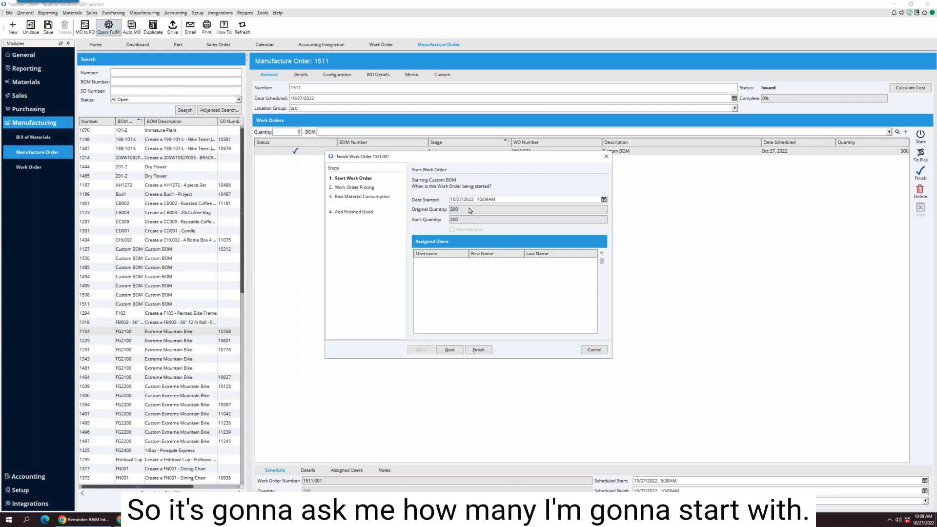
{"action": "left_click", "coordinate": [449, 349]}
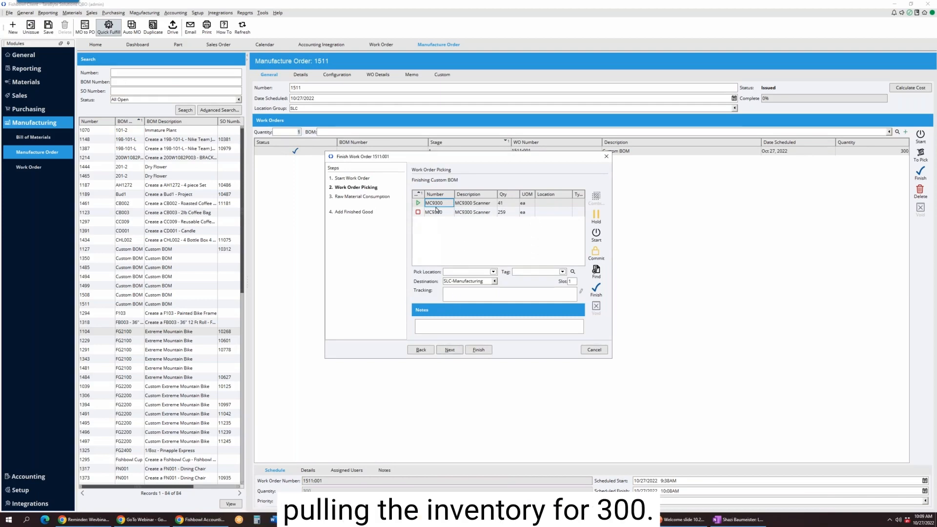
{"action": "left_click", "coordinate": [451, 353]}
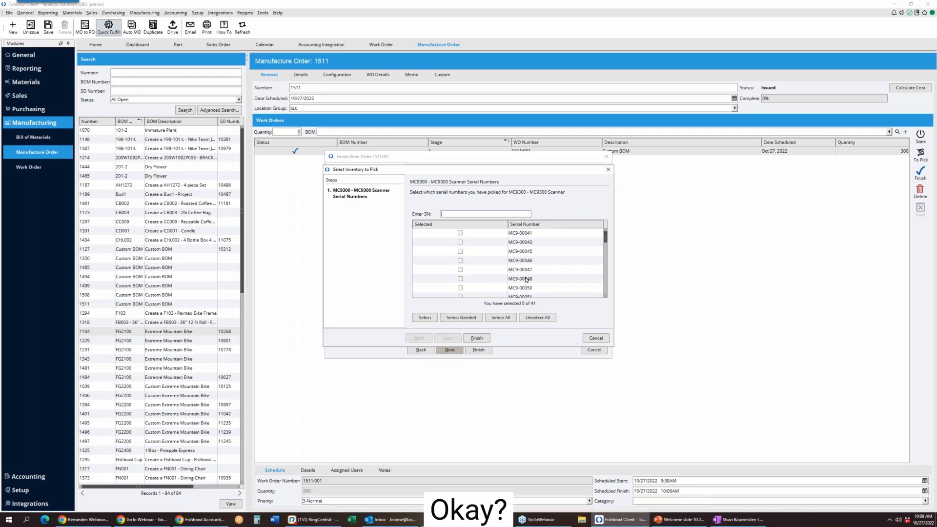
{"action": "left_click", "coordinate": [610, 170]}
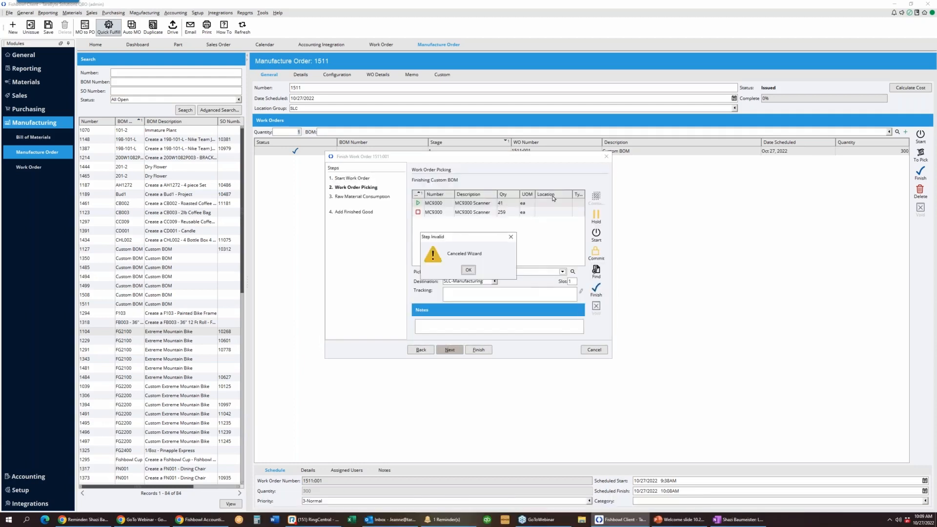
{"action": "left_click", "coordinate": [507, 239]}
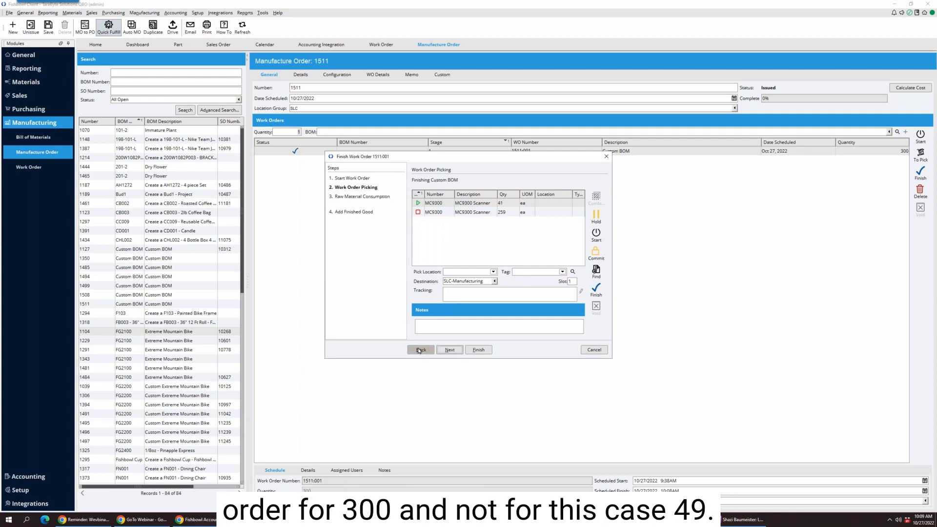
{"action": "left_click", "coordinate": [594, 350]}
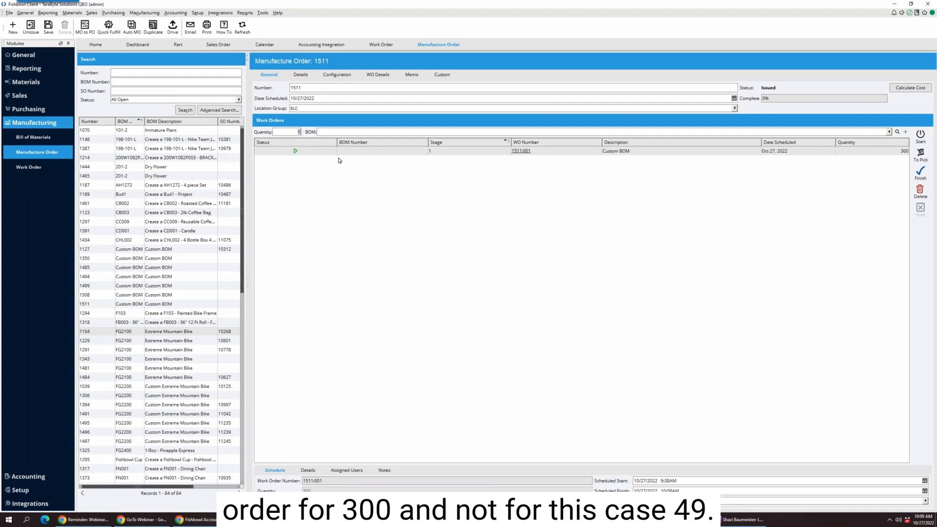
- Open the pick for the Custom BOM work order and select the 41-unit MC9300 line to review its available actions
{"action": "left_click", "coordinate": [909, 153]}
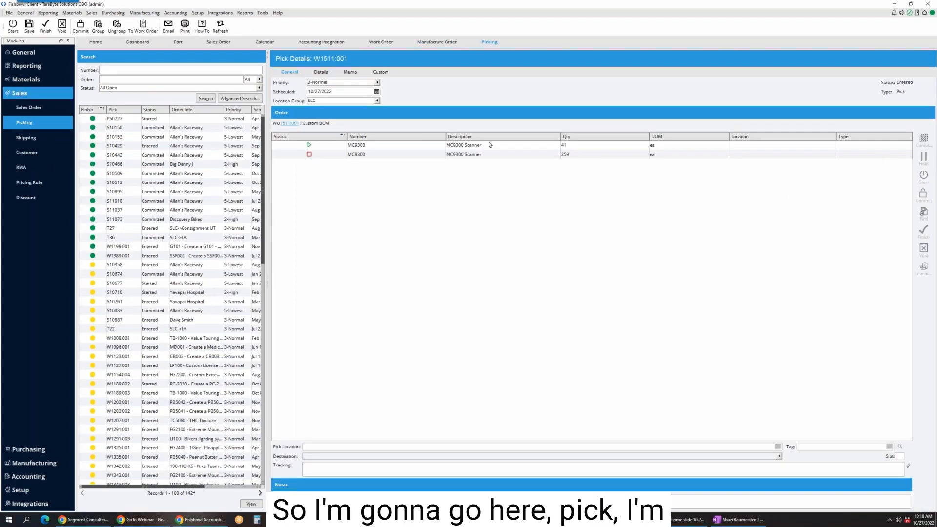
{"action": "left_click", "coordinate": [353, 146]}
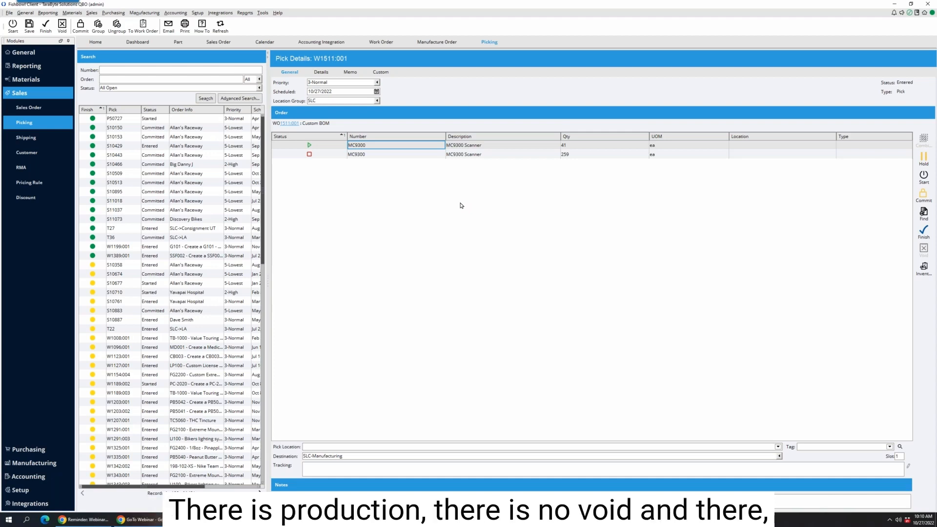
- Return to the manufacture orders and create a new one
{"action": "left_click", "coordinate": [133, 14]}
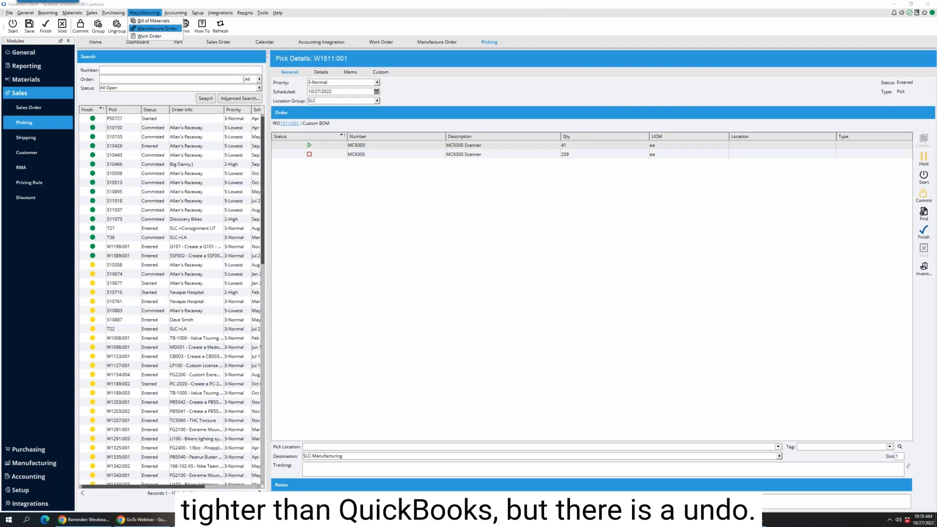
{"action": "left_click", "coordinate": [157, 28]}
{"action": "left_click", "coordinate": [13, 28]}
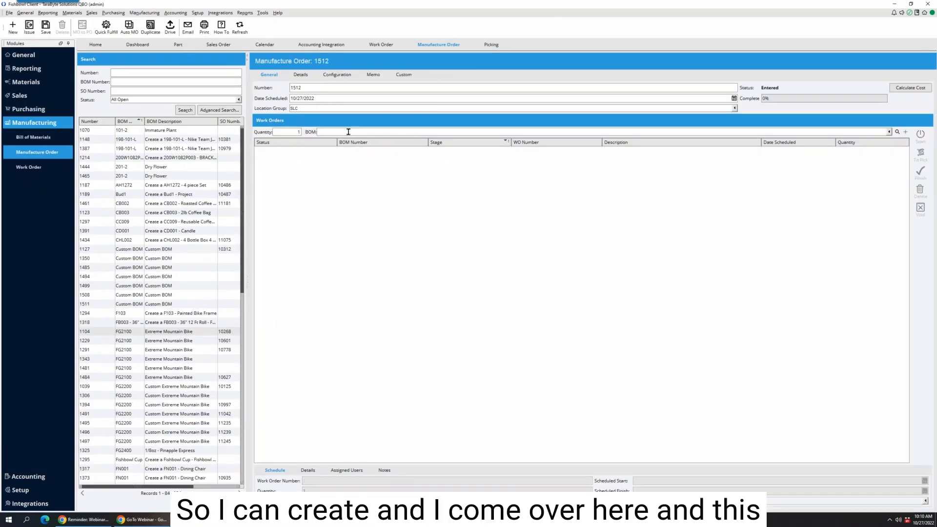
- Review the Disassemble, Standard, Reverse and Custom types offered when adding a work order, and close the wizard
{"action": "left_click", "coordinate": [906, 132]}
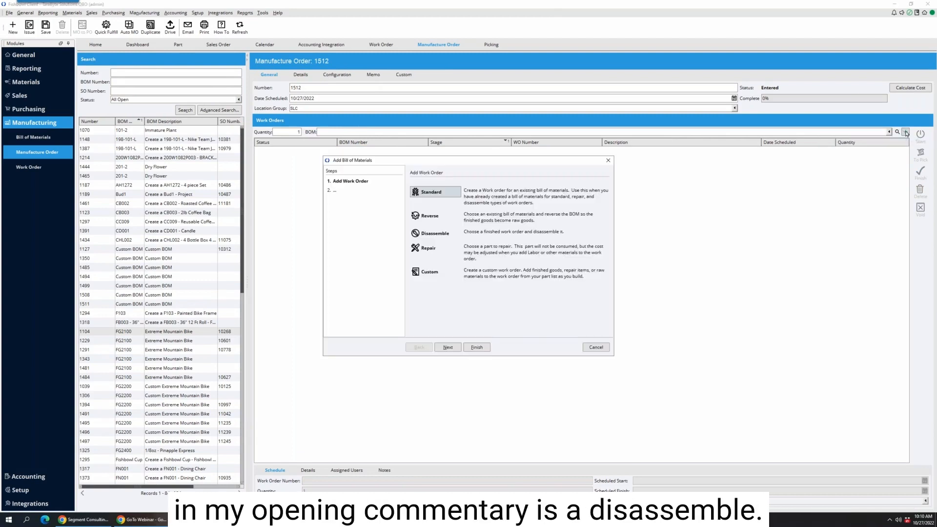
{"action": "left_click", "coordinate": [432, 238]}
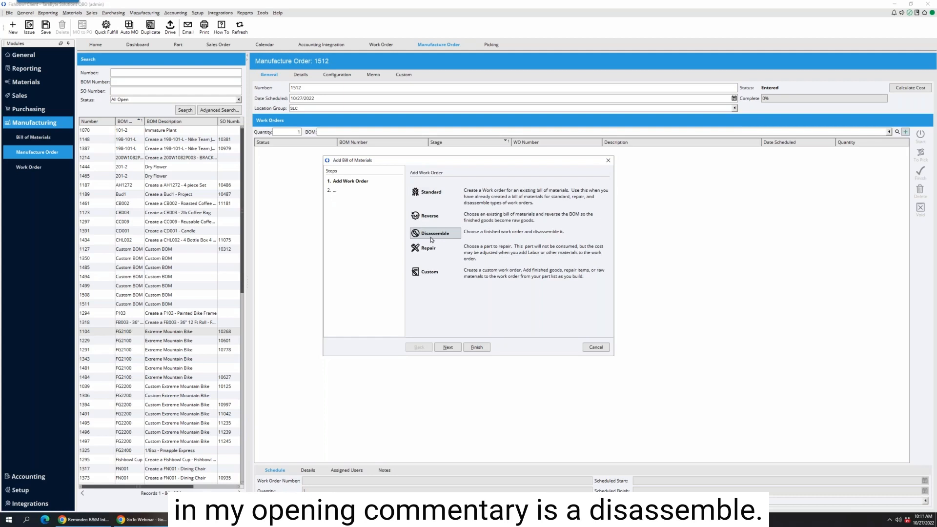
{"action": "left_click", "coordinate": [438, 197]}
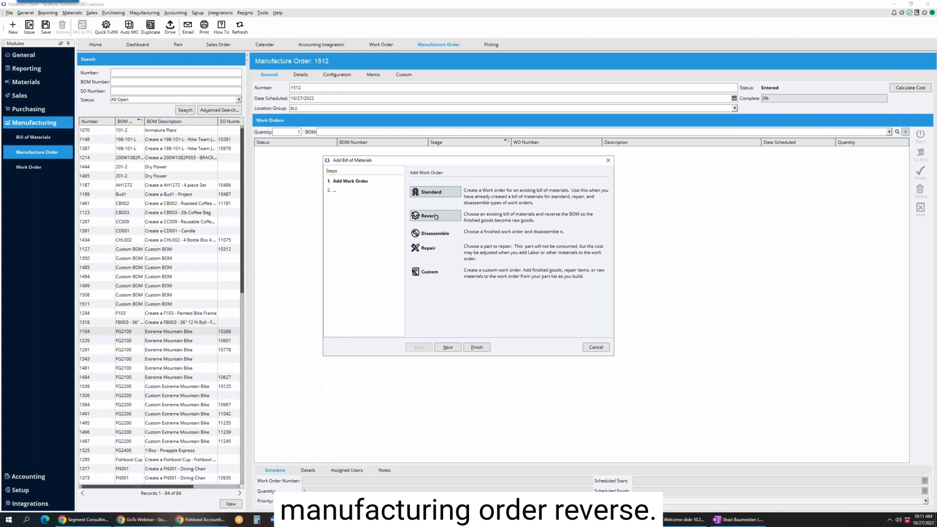
{"action": "left_click", "coordinate": [437, 218]}
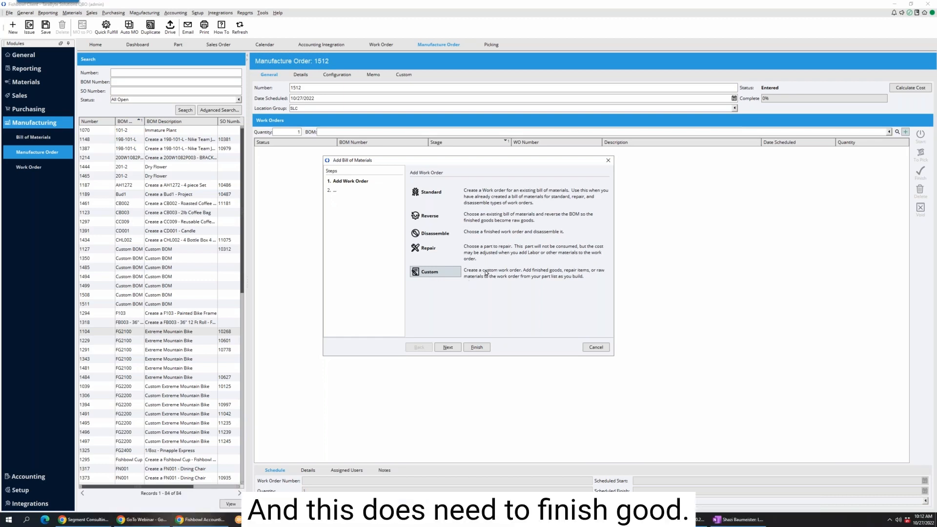
{"action": "left_click", "coordinate": [476, 347]}
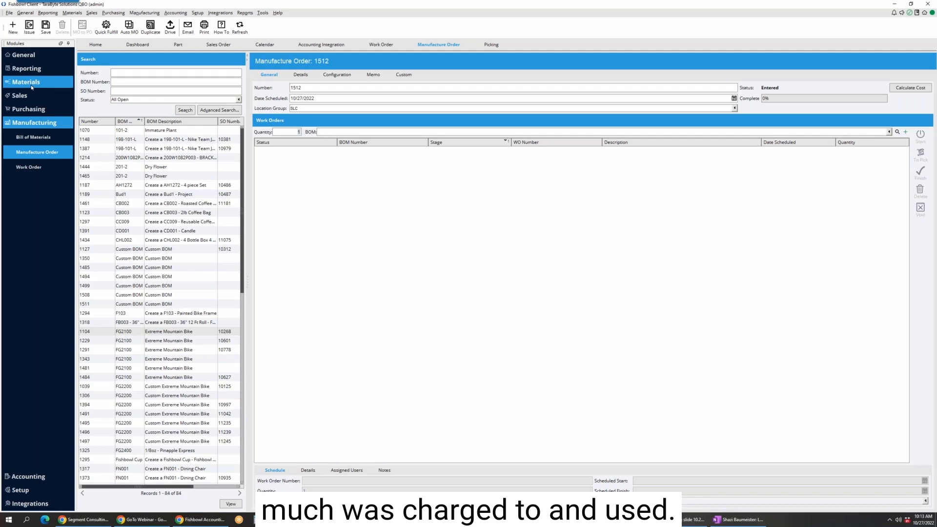
- Open the Export- Work Order Transactions report from The Core Four folder of the Controller's Toolbox in the Reports module
{"action": "left_click", "coordinate": [244, 13]}
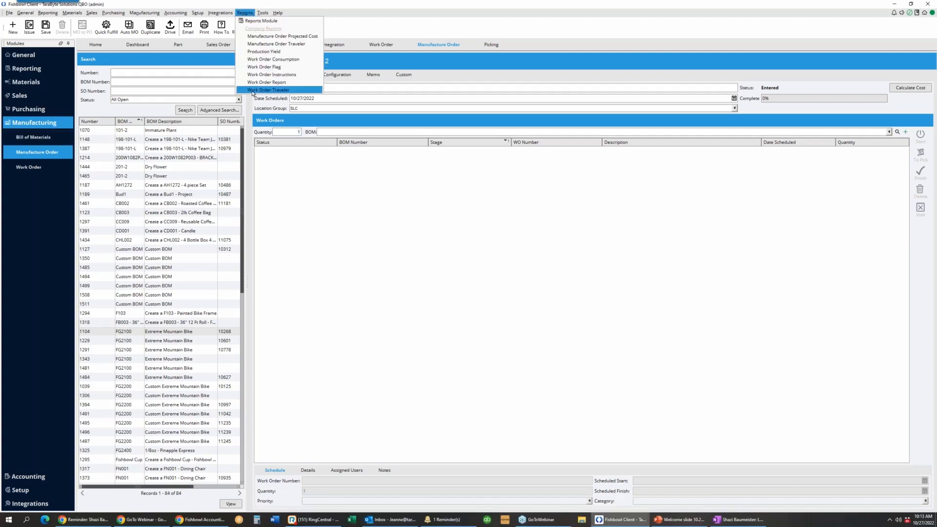
{"action": "left_click", "coordinate": [265, 21]}
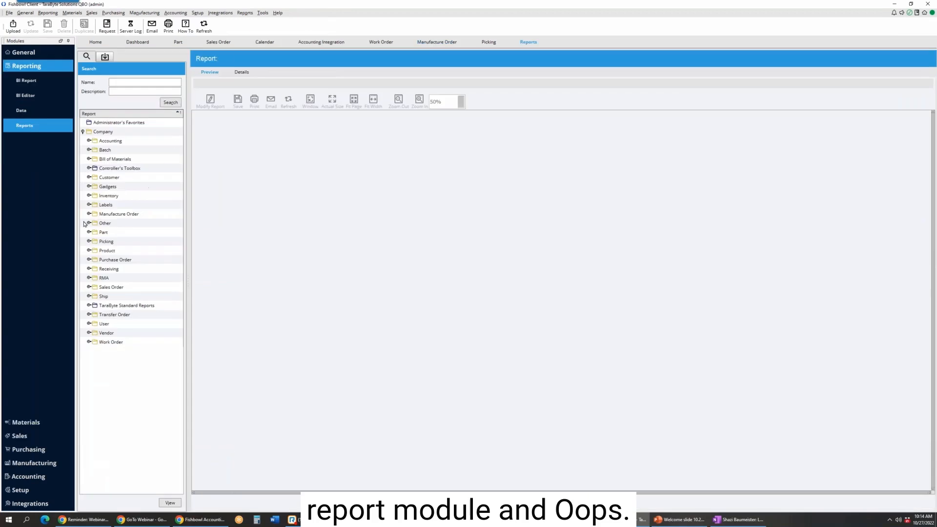
{"action": "left_click", "coordinate": [85, 309]}
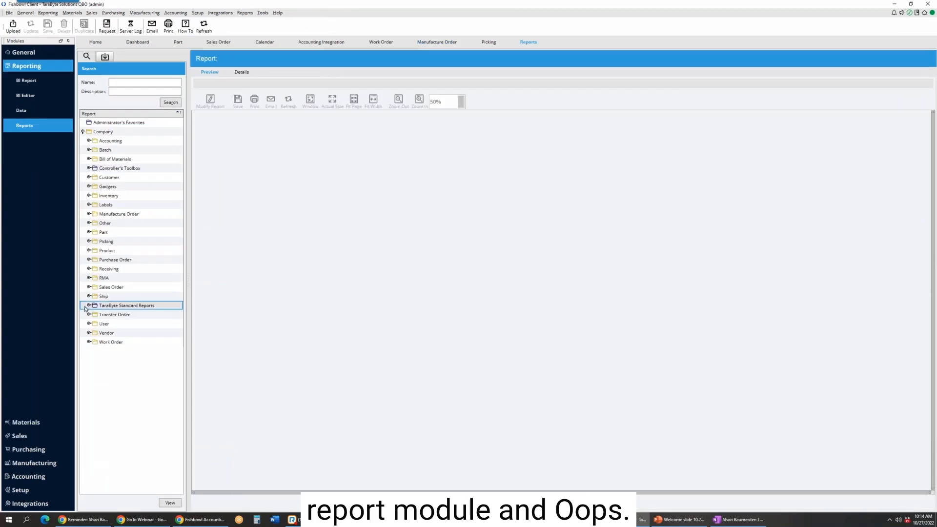
{"action": "left_click", "coordinate": [87, 307]}
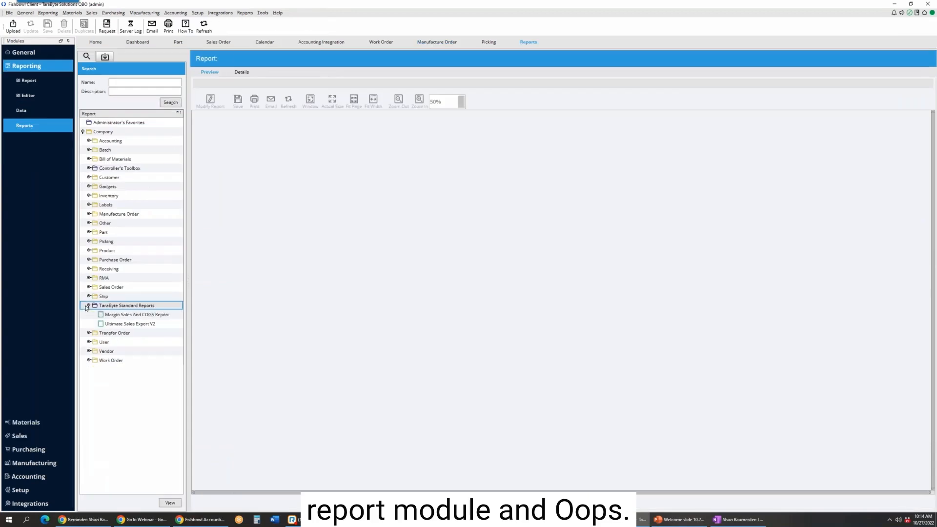
{"action": "left_click", "coordinate": [91, 168]}
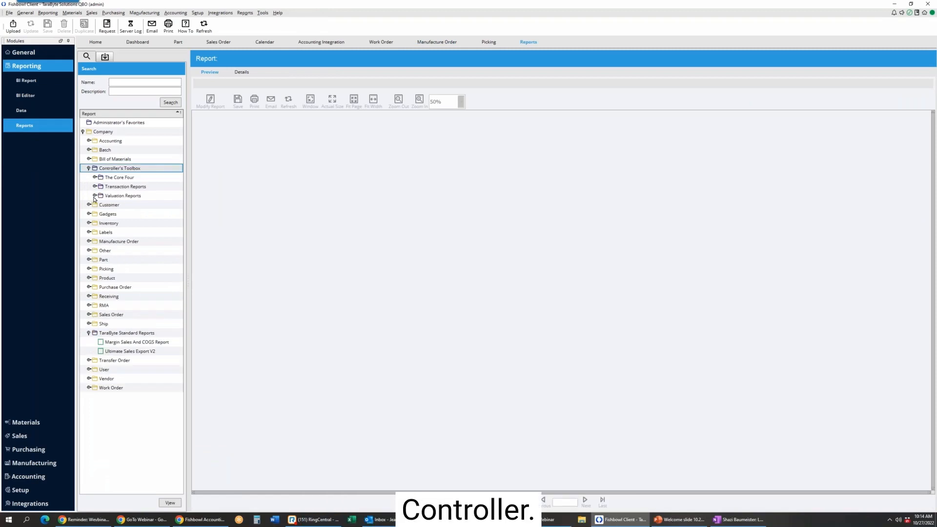
{"action": "left_click", "coordinate": [95, 178]}
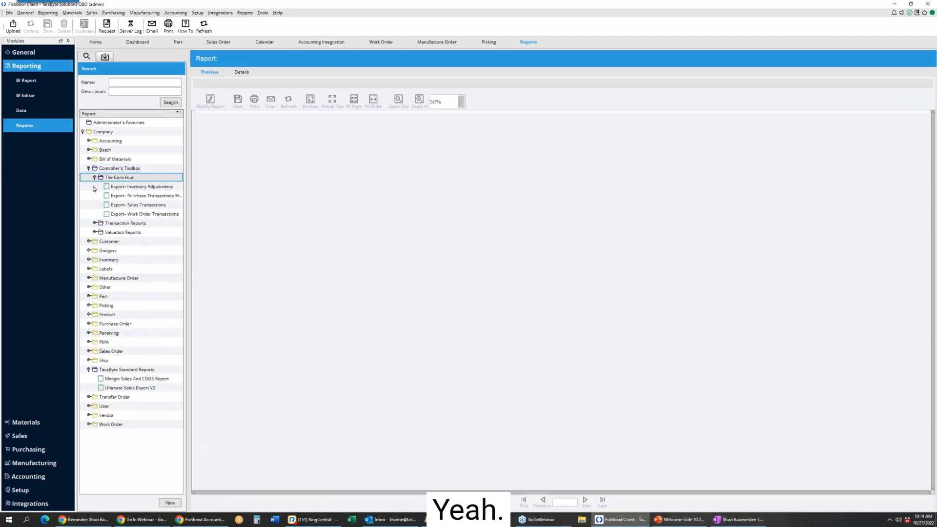
{"action": "left_click", "coordinate": [151, 215]}
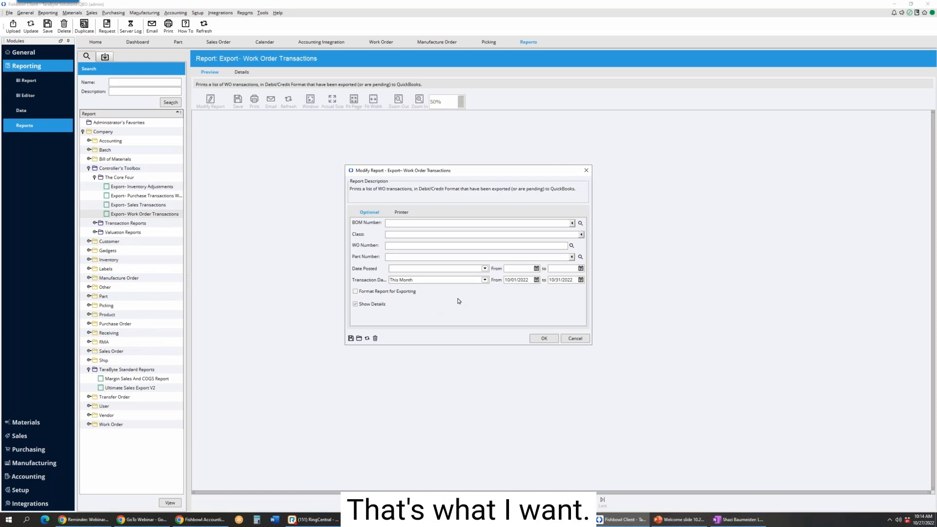
- Choose a transaction date range for the Export- Work Order Transactions report and run it
{"action": "left_click", "coordinate": [485, 280]}
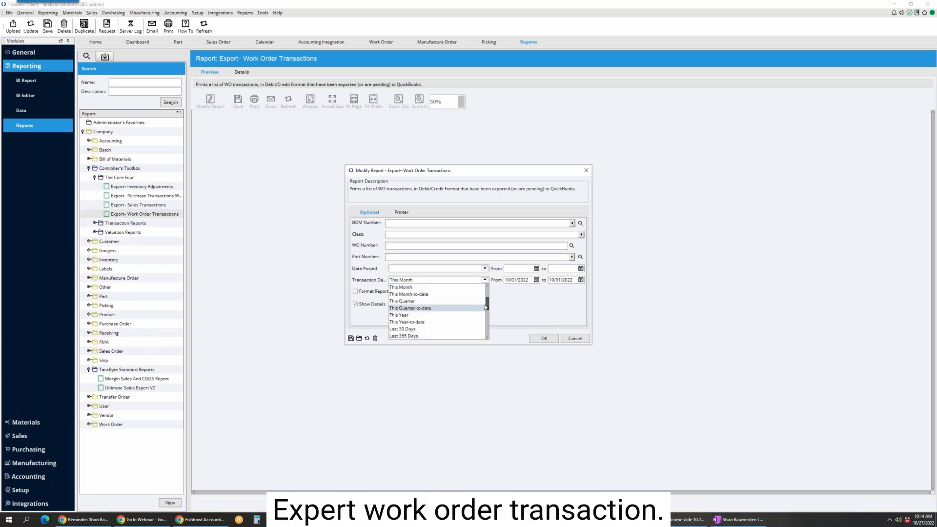
{"action": "left_click_drag", "start_coordinate": [487, 303], "coordinate": [488, 294]}
{"action": "left_click", "coordinate": [437, 295]}
{"action": "left_click", "coordinate": [401, 293]}
{"action": "left_click", "coordinate": [545, 339]}
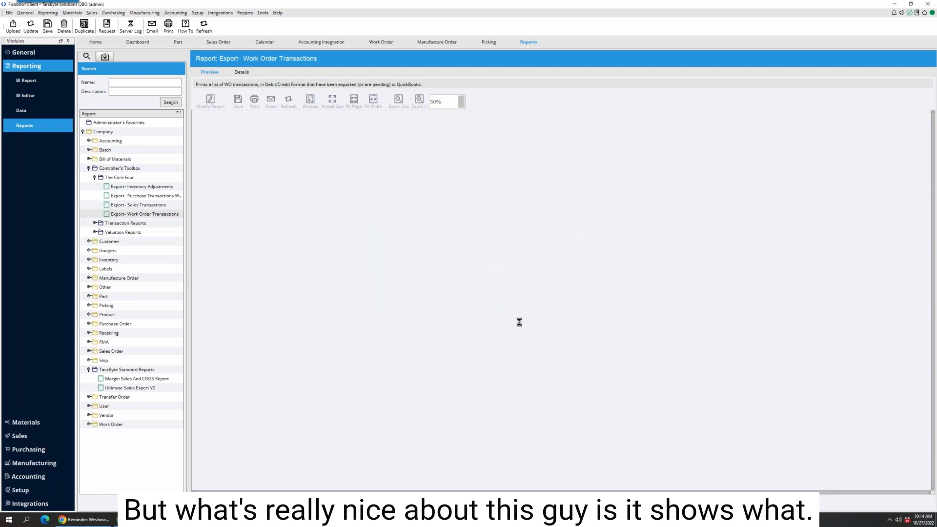